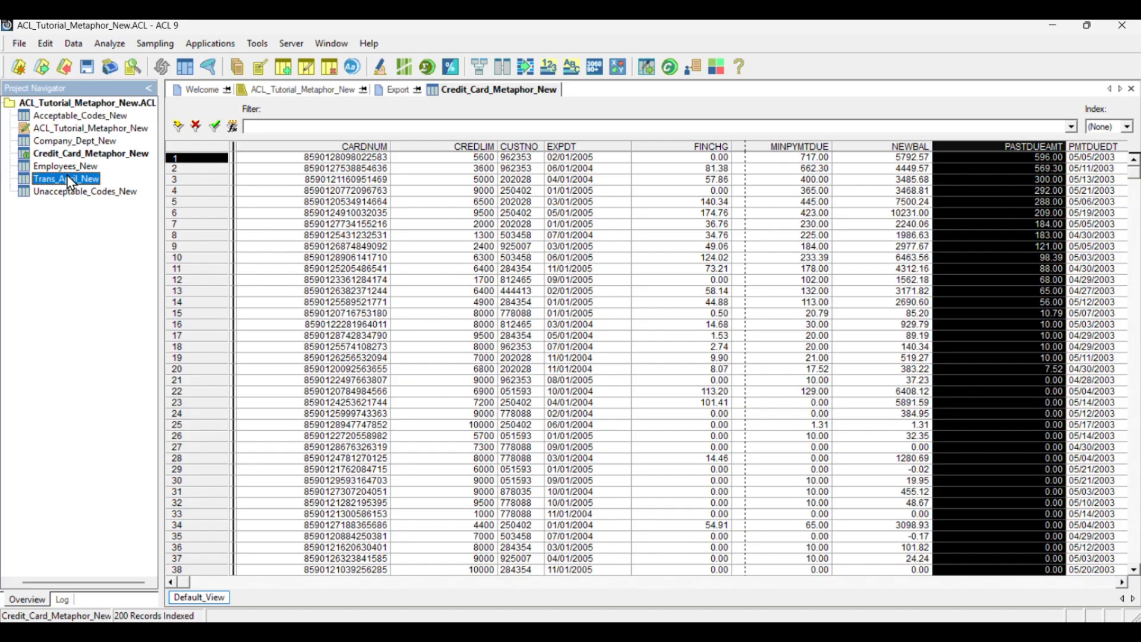
Set up a Summarize of Trans_April_New on CODES, subtotalling AMOUNT and including DESCRIPTION as the other field
double_click(69, 178)
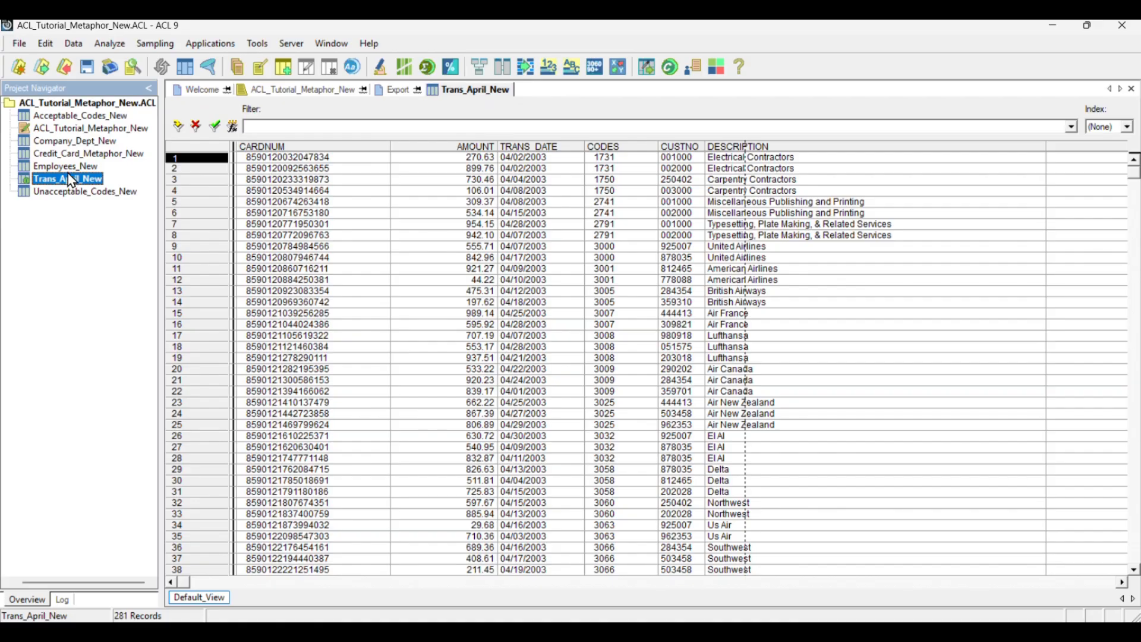
click(111, 45)
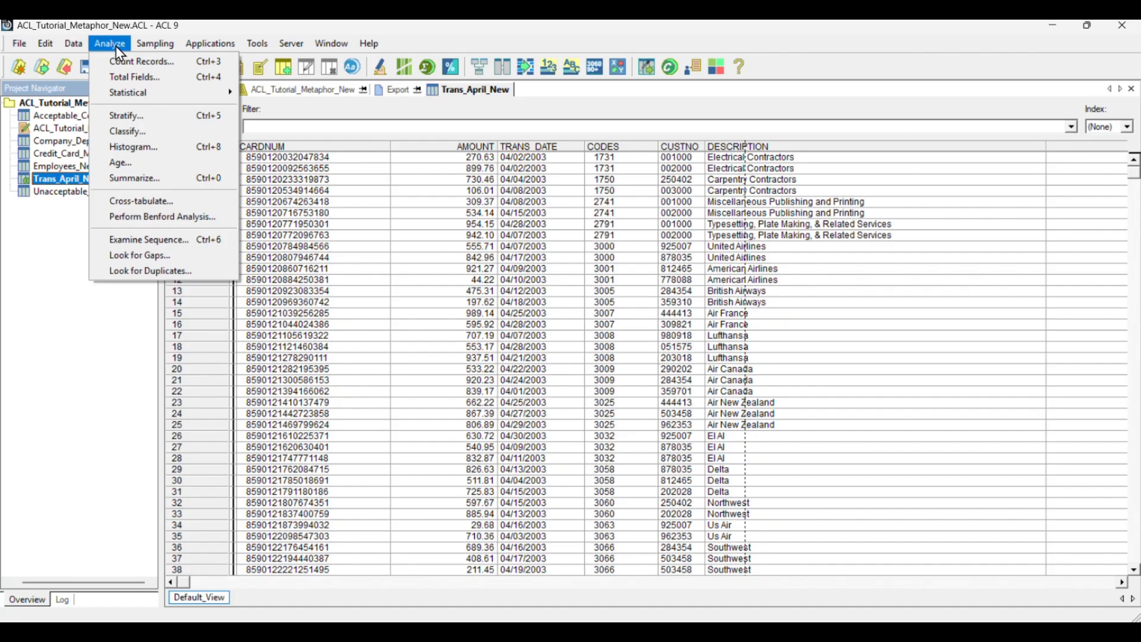
click(156, 179)
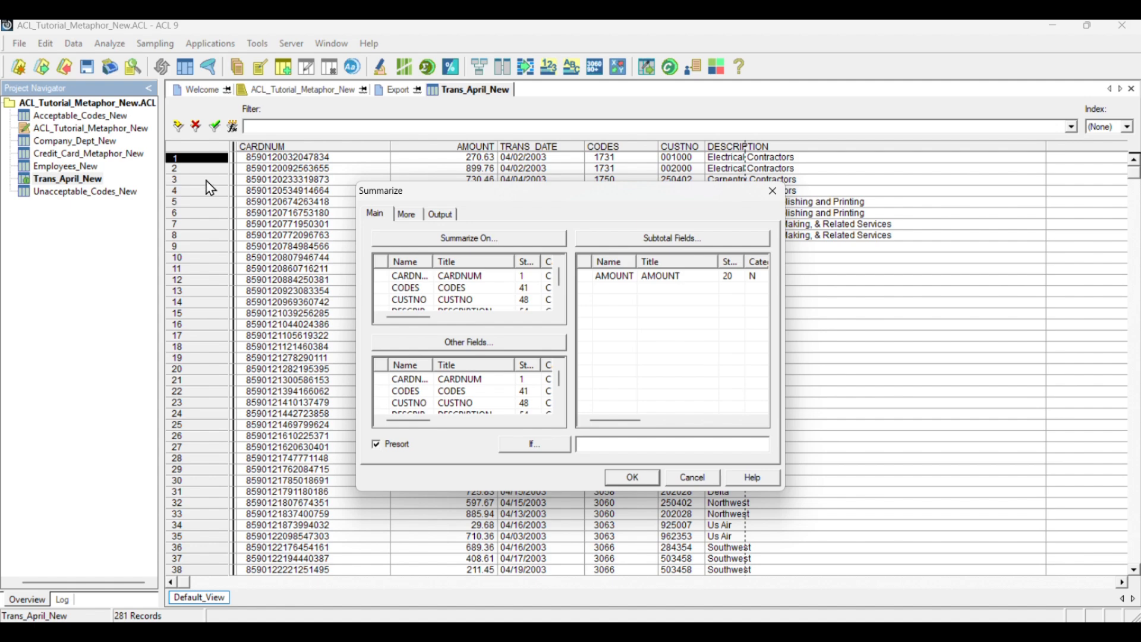
click(435, 291)
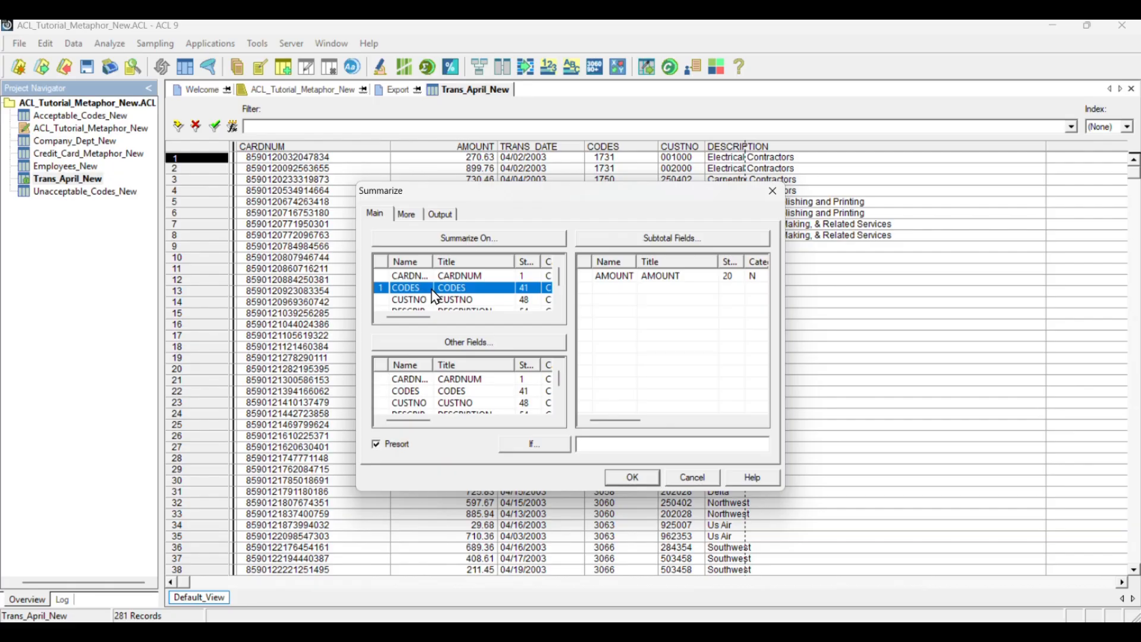
click(619, 278)
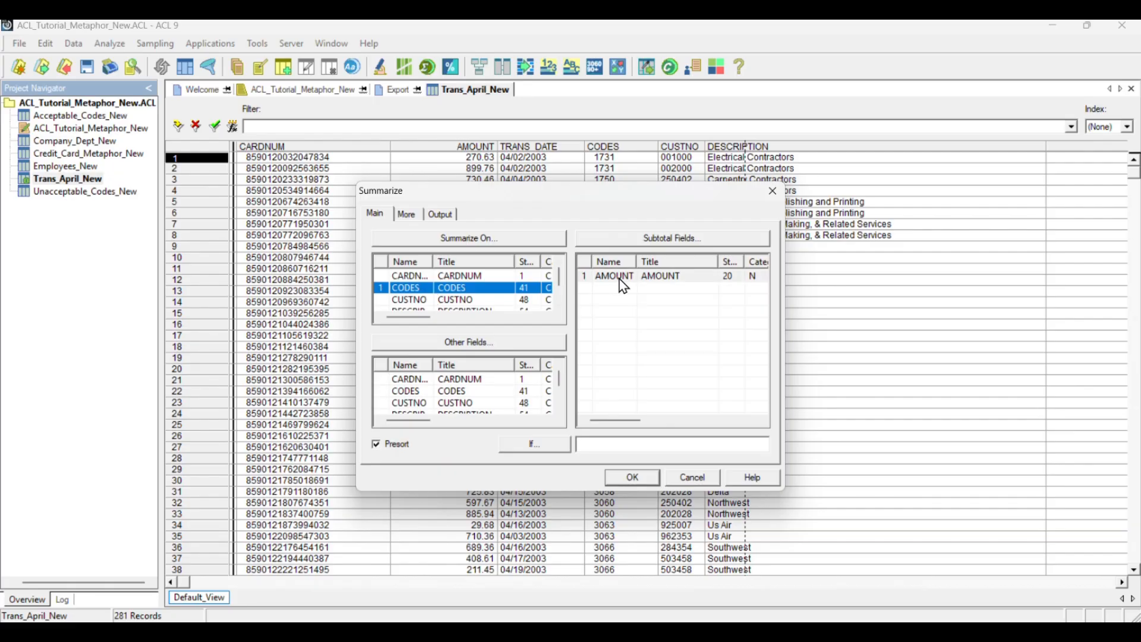
click(619, 280)
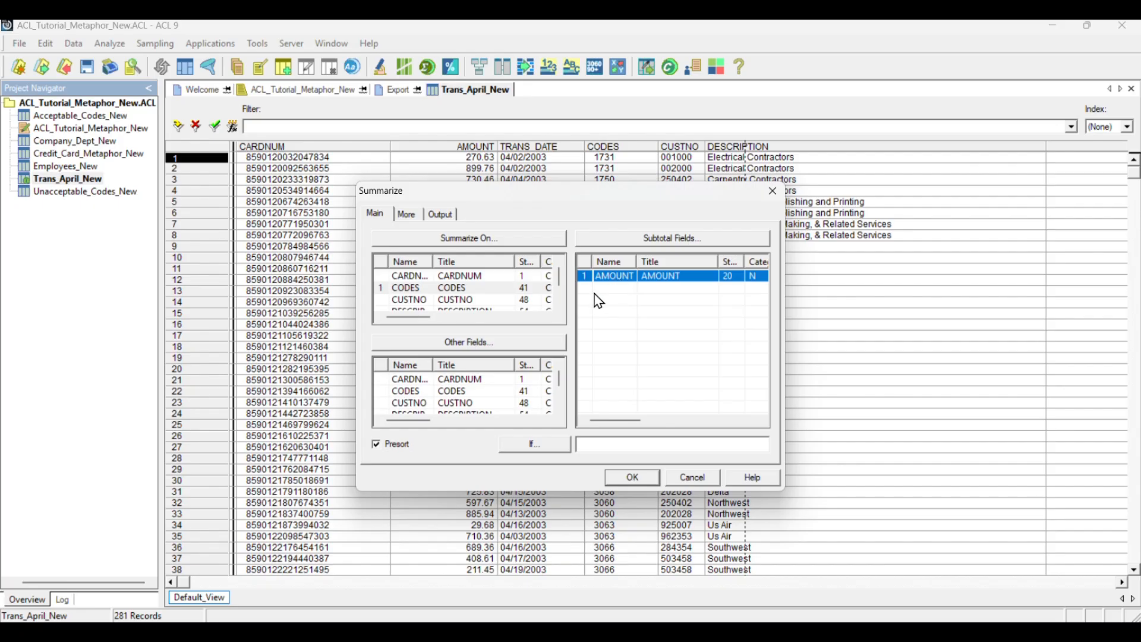
scroll(448, 404, down, 2)
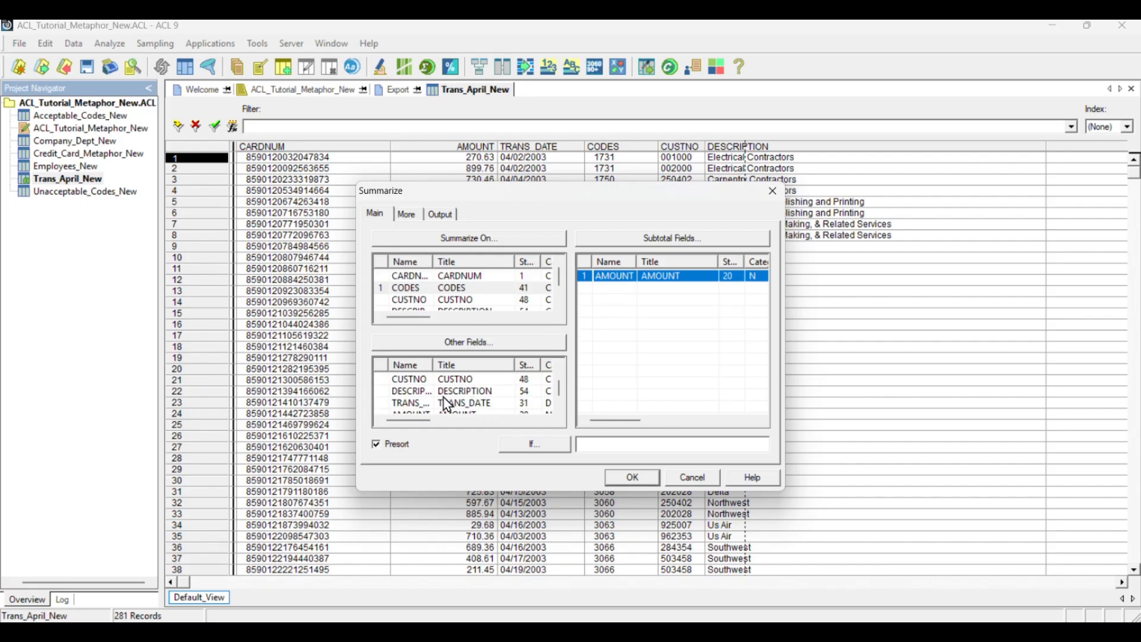
click(418, 397)
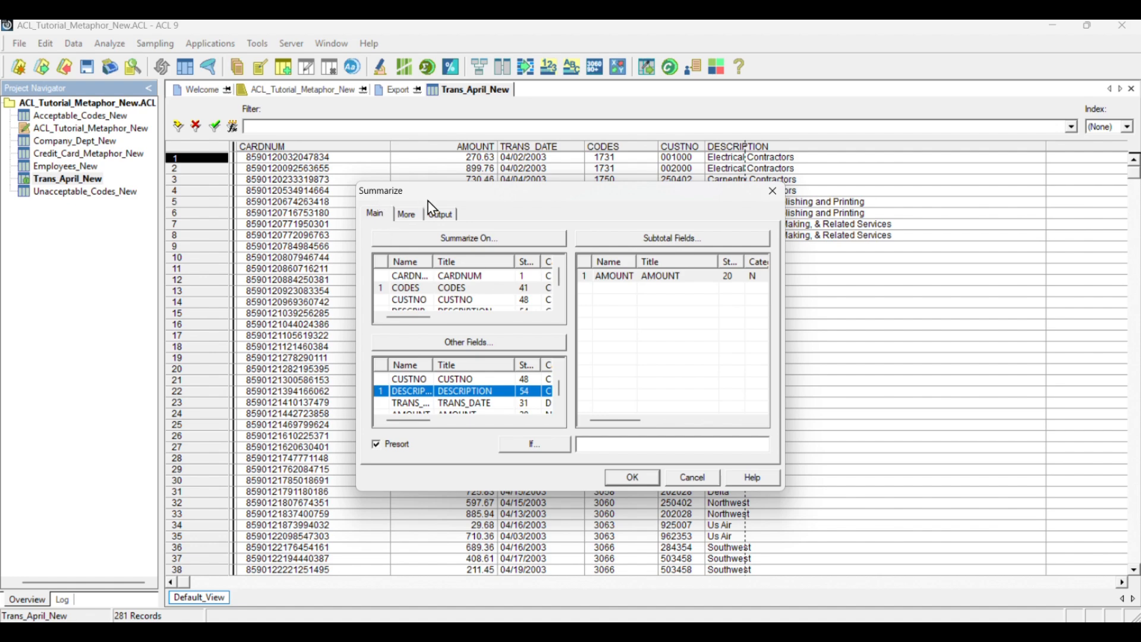
Output the summary to a new ACL table file named Trans_by_Code and run it
click(445, 215)
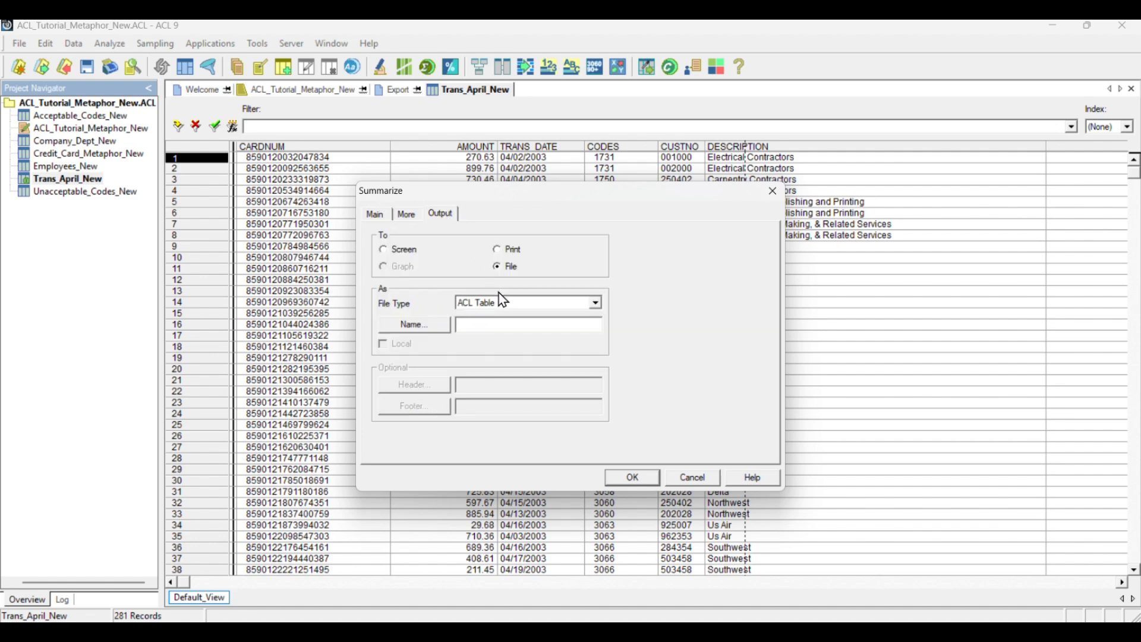
click(481, 321)
text(Trans_by_Code)
click(634, 478)
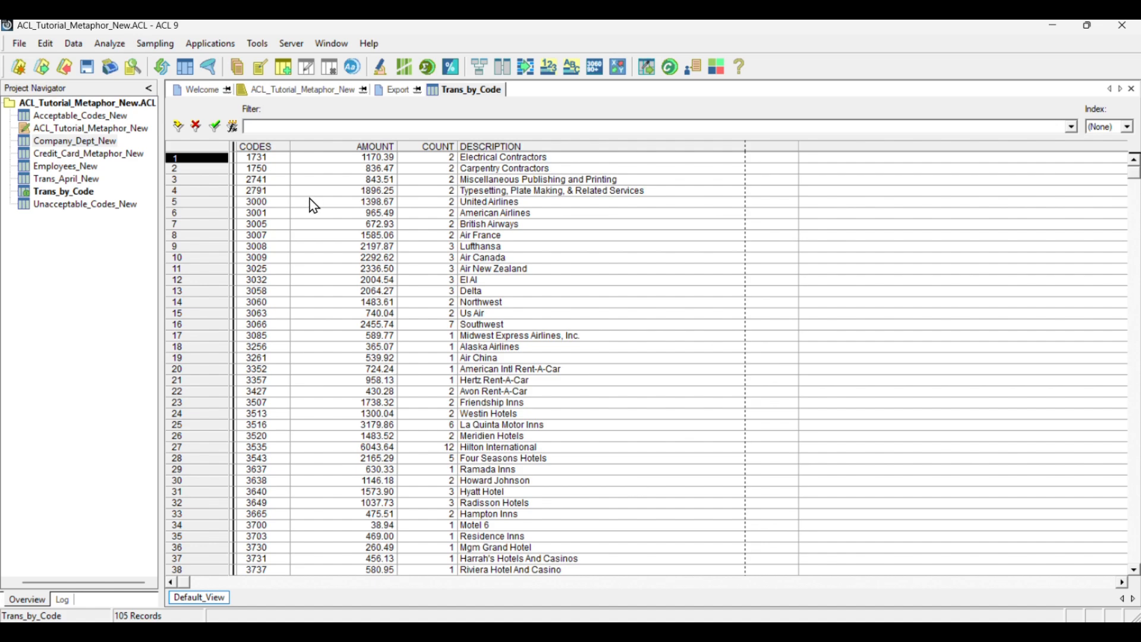
Start a view filter on Trans_by_Code with the BETWEEN function, using ALLTRIM(CODES) as the tested value
click(233, 126)
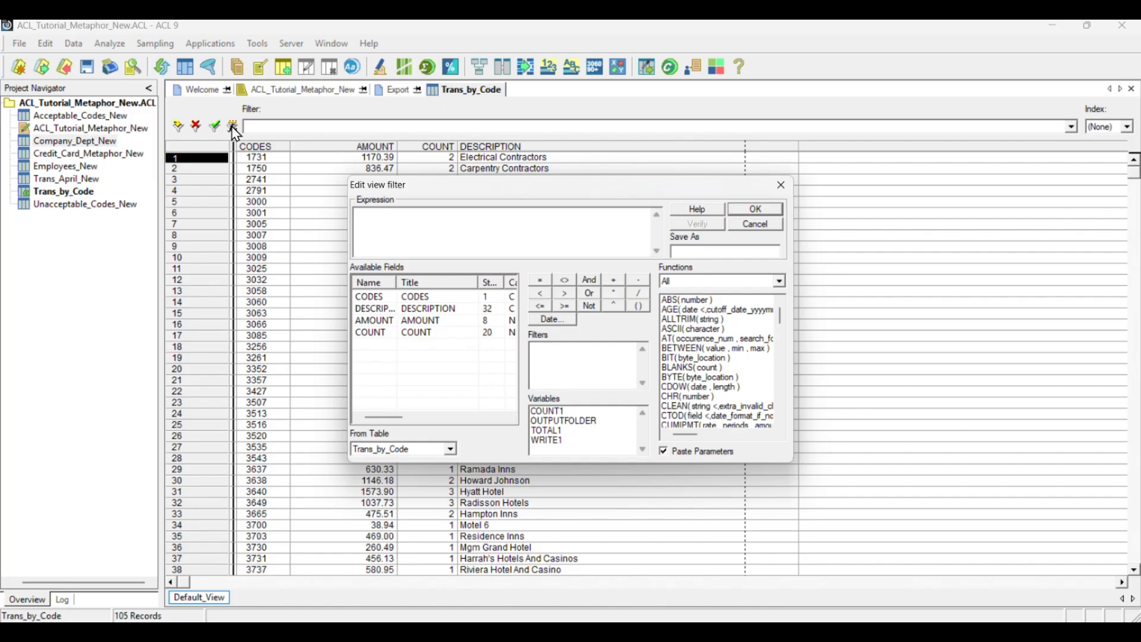
double_click(699, 350)
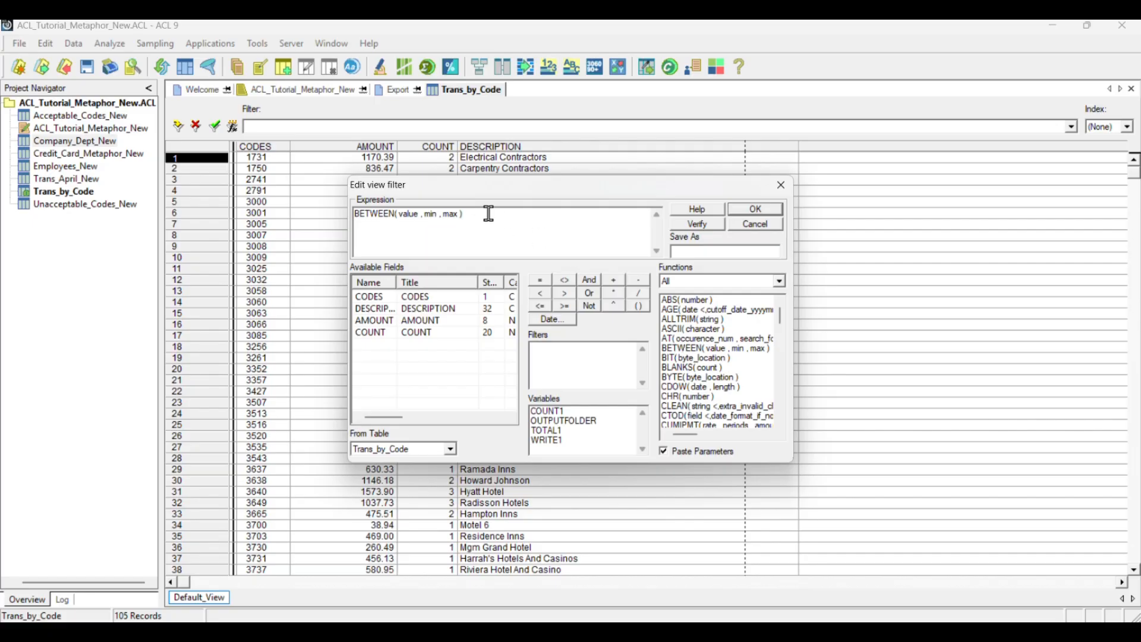
key(BackSpace)
key(BackSpace)
key(BackSpace)
key(BackSpace)
key(BackSpace)
key(BackSpace)
key(BackSpace)
key(BackSpace)
key(BackSpace)
key(BackSpace)
key(BackSpace)
key(BackSpace)
key(BackSpace)
key(BackSpace)
key(BackSpace)
key(BackSpace)
key(BackSpace)
key(BackSpace)
key(BackSpace)
key(BackSpace)
text(ALLTRIM))
double_click(375, 297)
Complete the BETWEEN filter with the limits "3000" and "3750", verify the expression and apply it
text(,"3000","3750"))
click(689, 226)
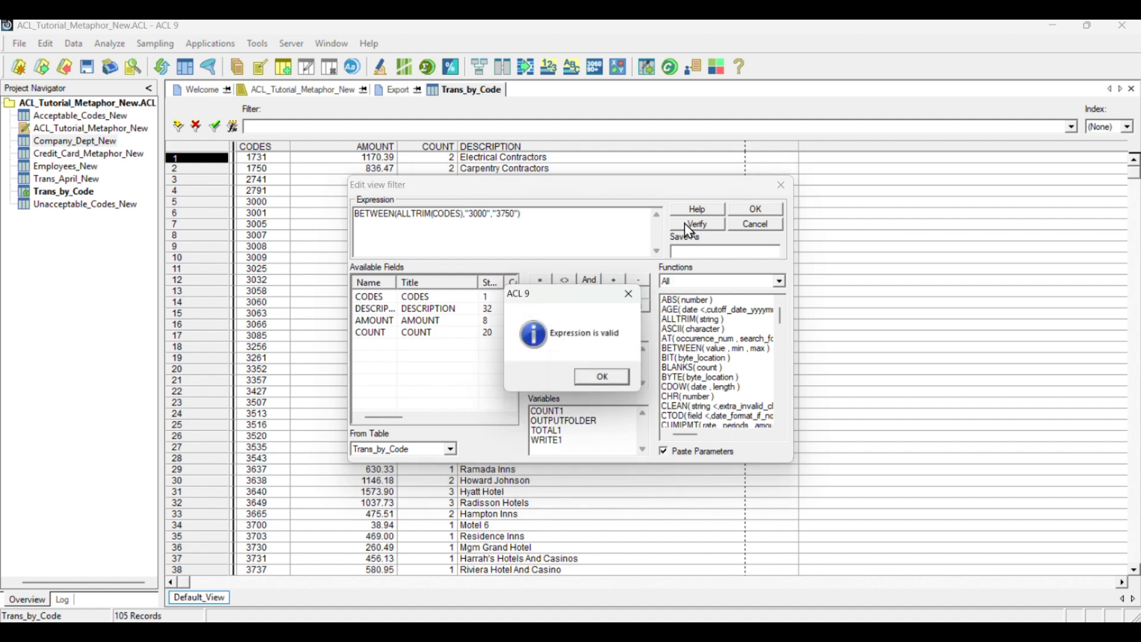
click(603, 379)
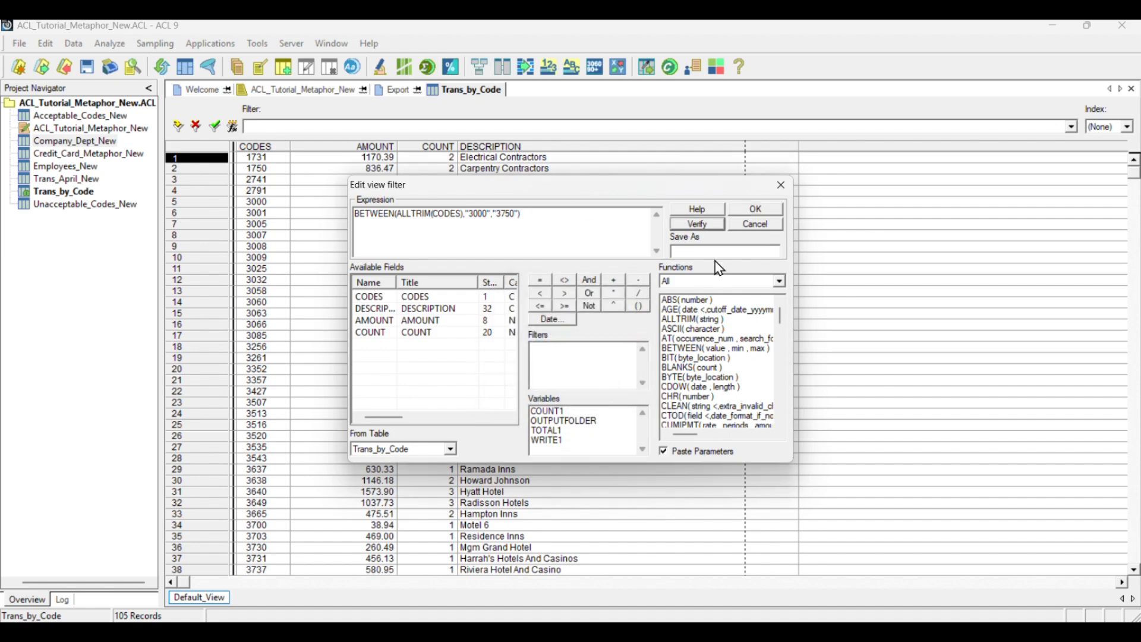
click(756, 212)
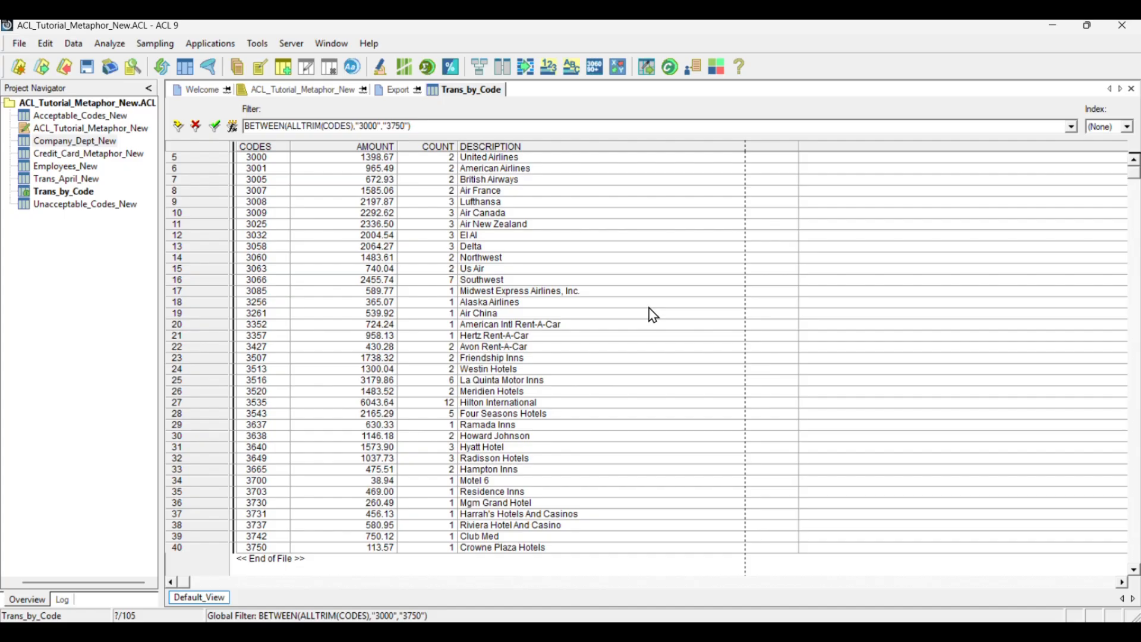
Count the filtered records in Trans_by_Code without an additional condition
click(110, 43)
click(148, 62)
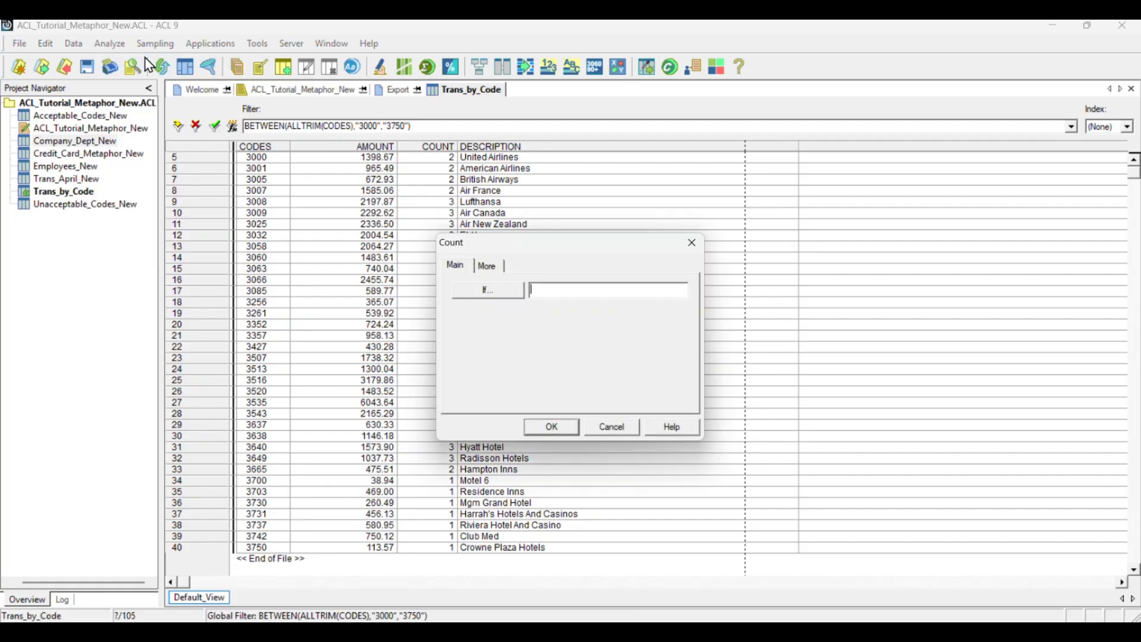
click(551, 429)
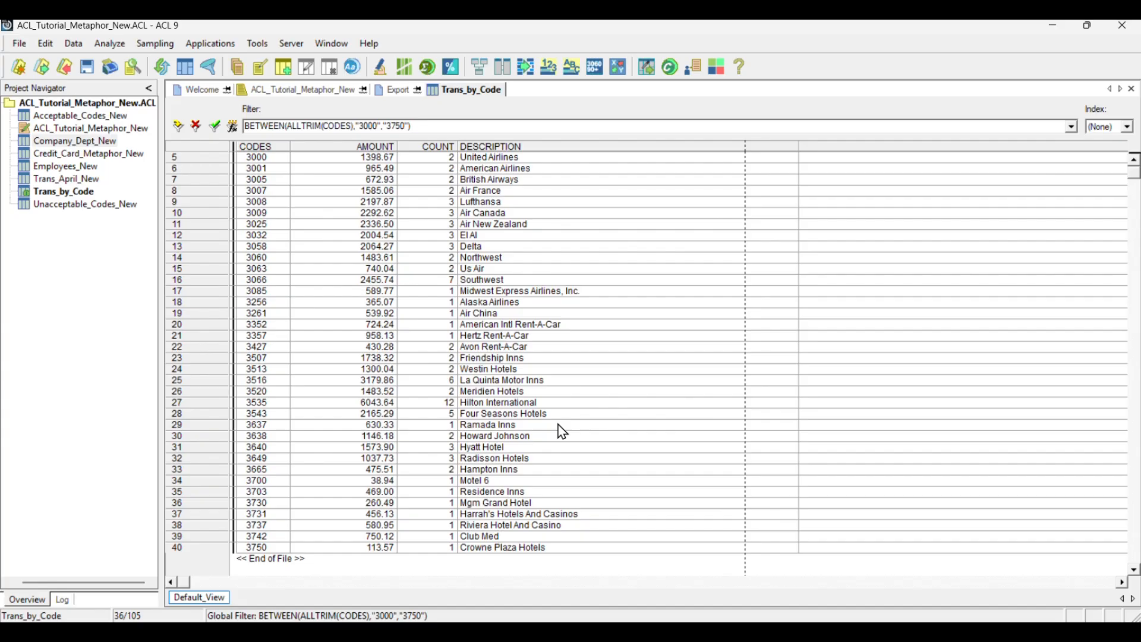
Total the AMOUNT field for the filtered Trans_by_Code records
click(110, 43)
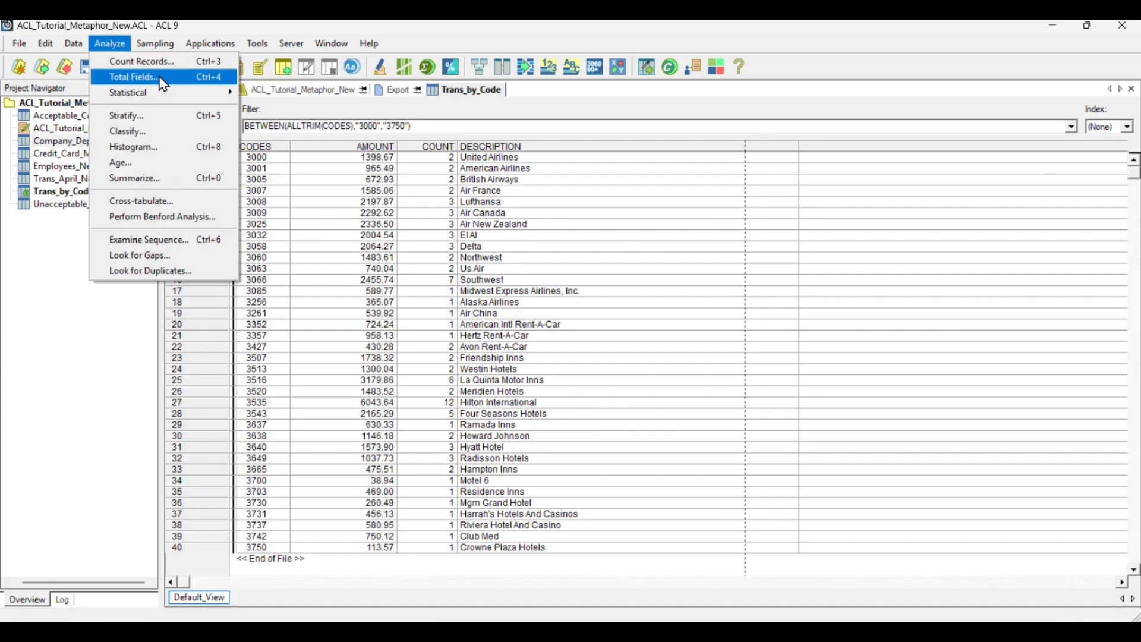
click(186, 83)
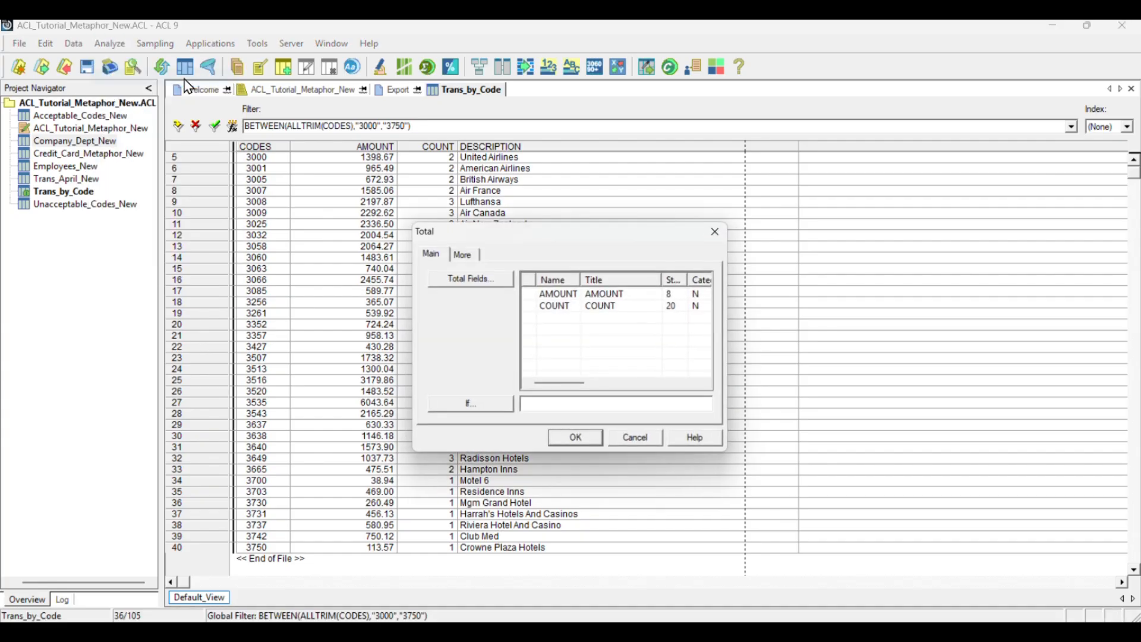
click(535, 296)
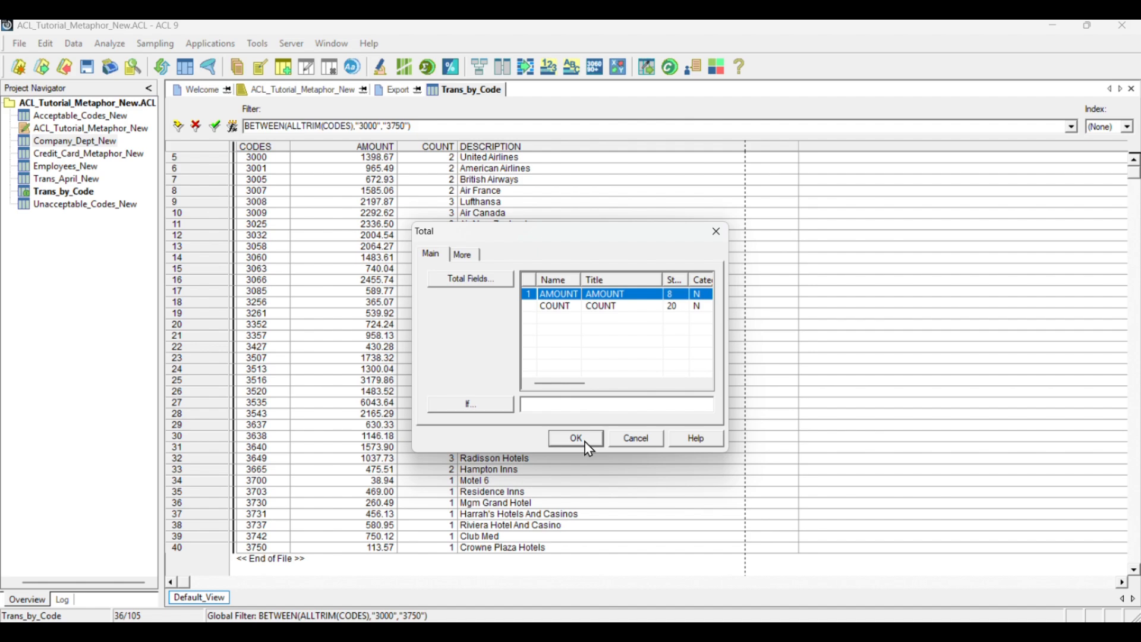
click(585, 441)
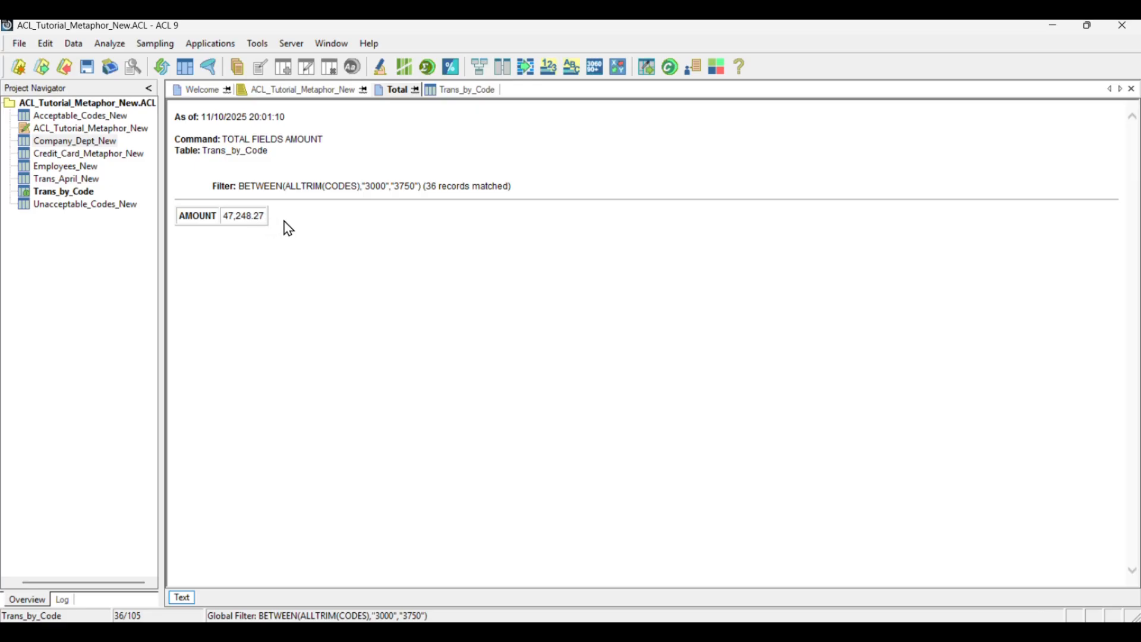
Extract the filtered Trans_by_Code records to a new table named Trans_April_Travel
click(70, 44)
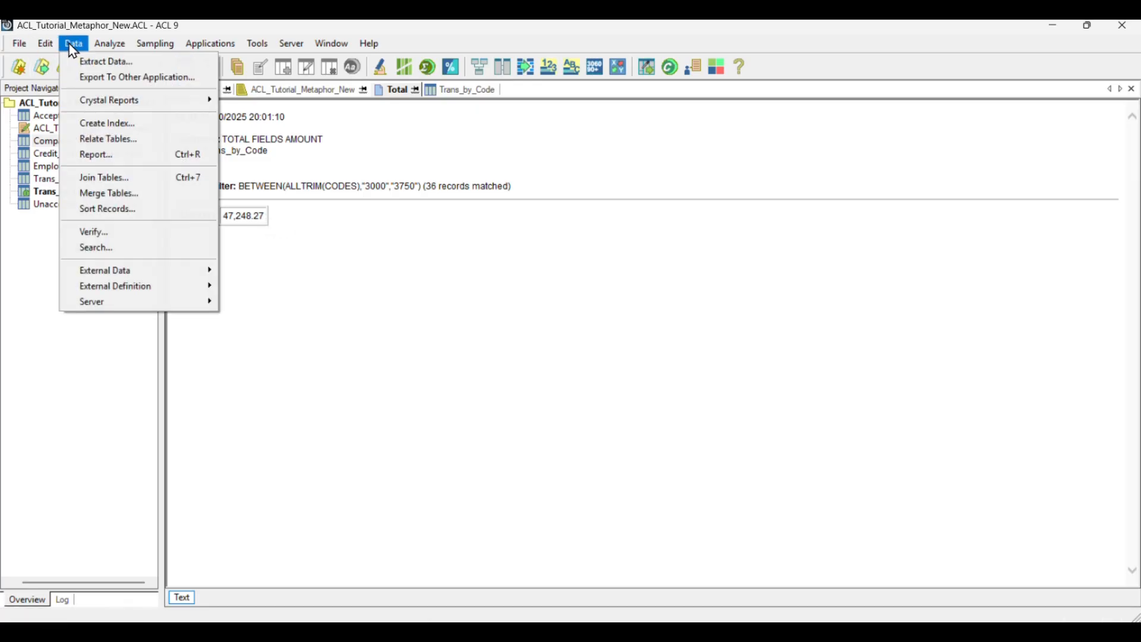
click(98, 60)
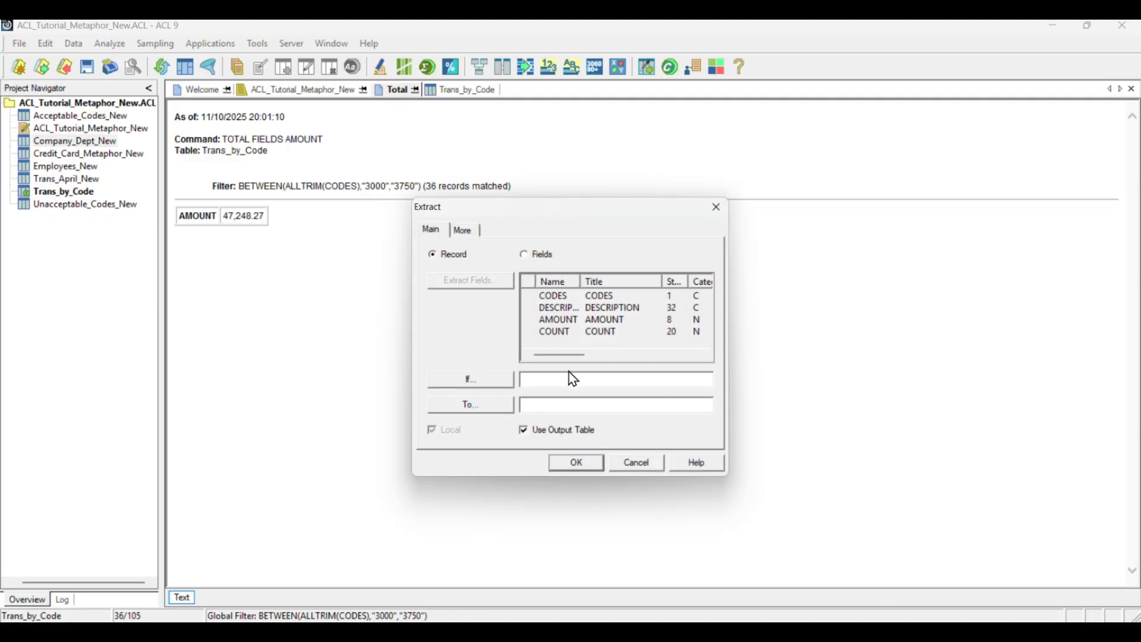
click(540, 408)
text(Trans_April_Travel)
click(576, 464)
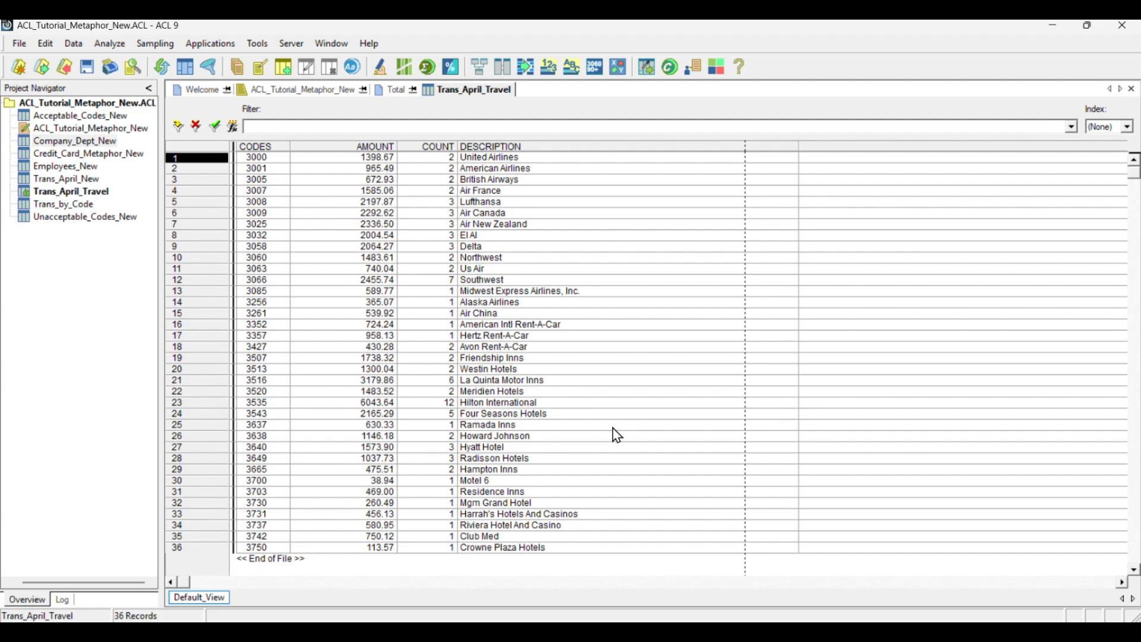
Open Trans_April_New, verify the view filter MATCH(ALLTRIM(CODES),"5813","7992") and apply it
double_click(76, 180)
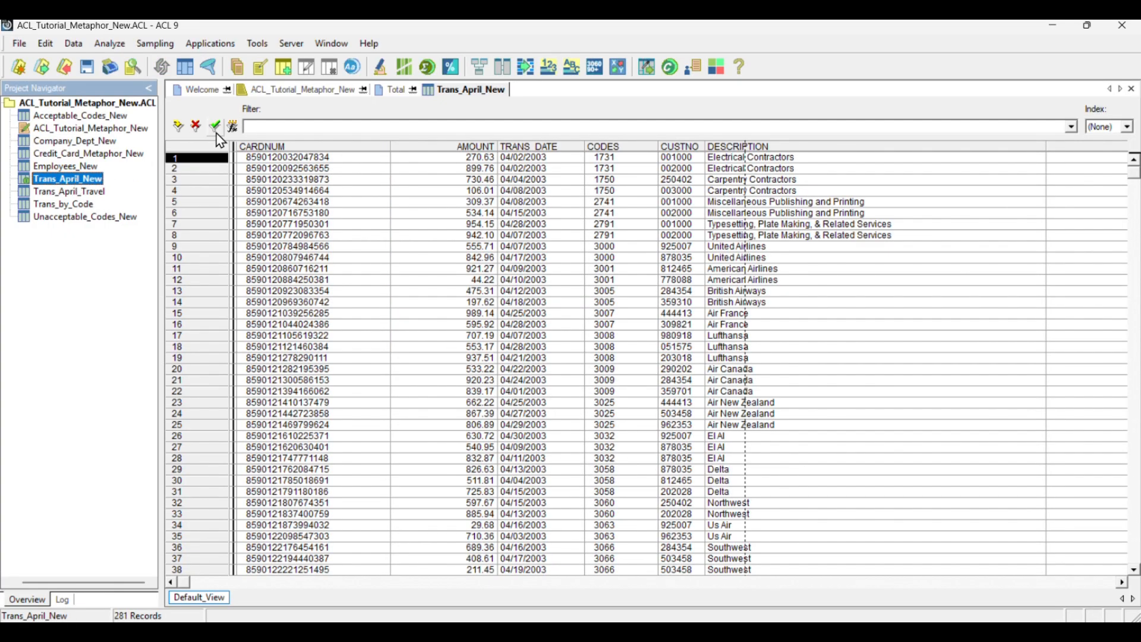
click(233, 126)
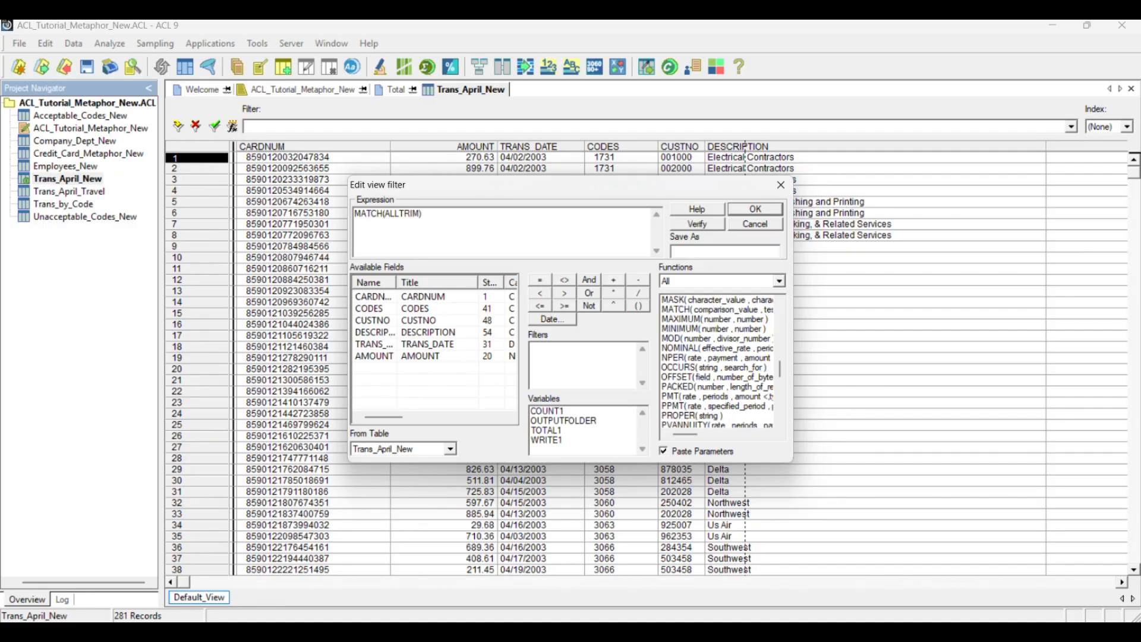
double_click(373, 310)
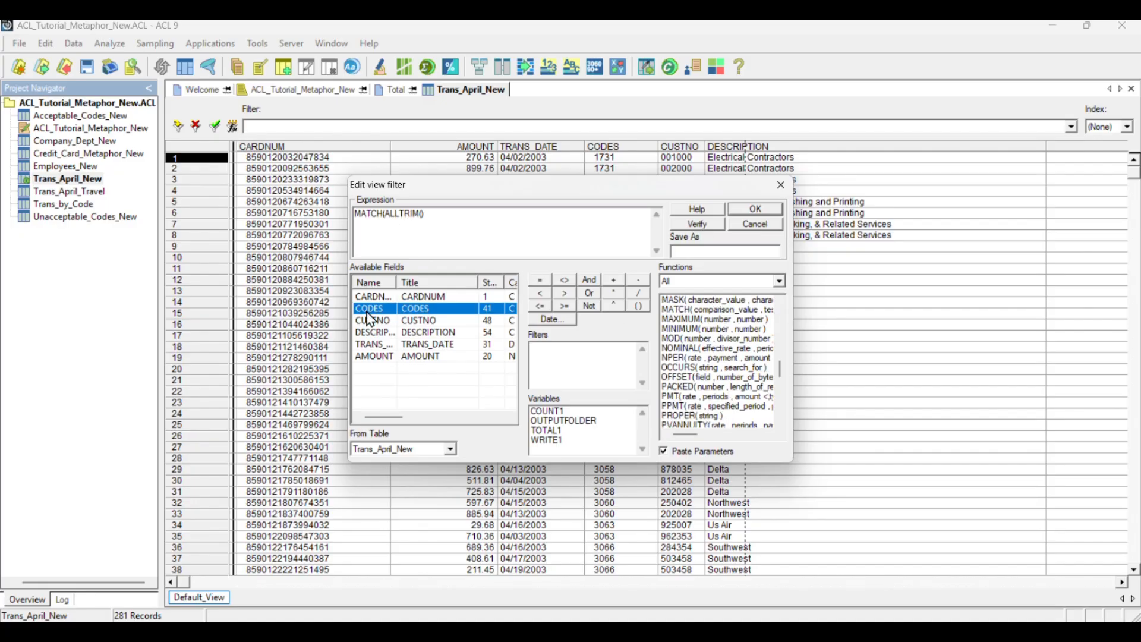
text(,)
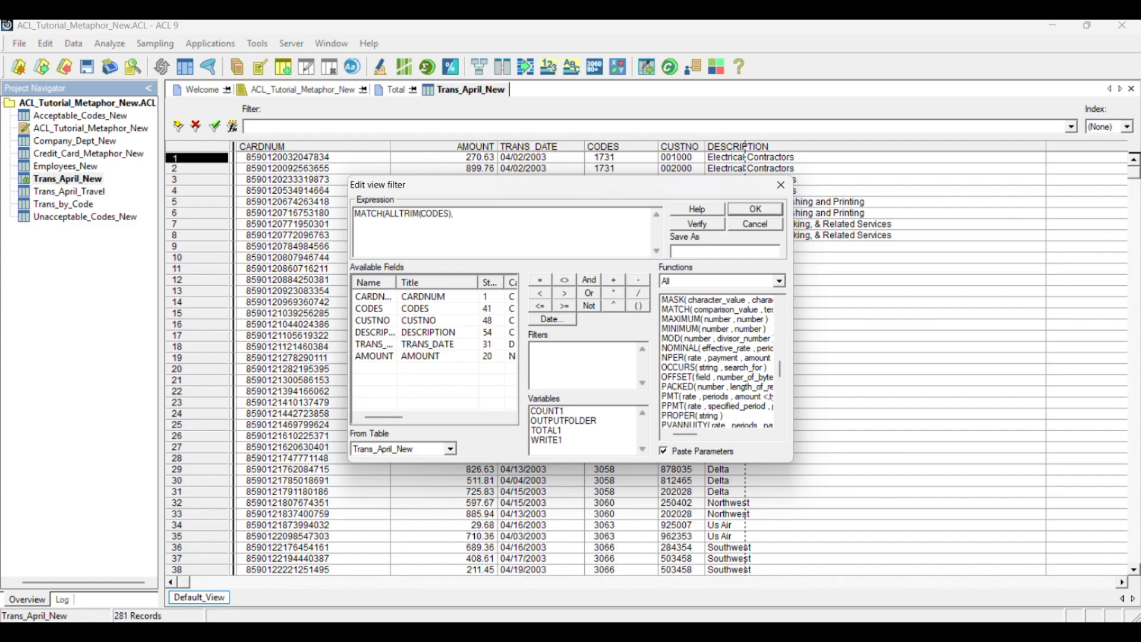
text("5813","7992"))
click(705, 224)
click(602, 376)
click(756, 209)
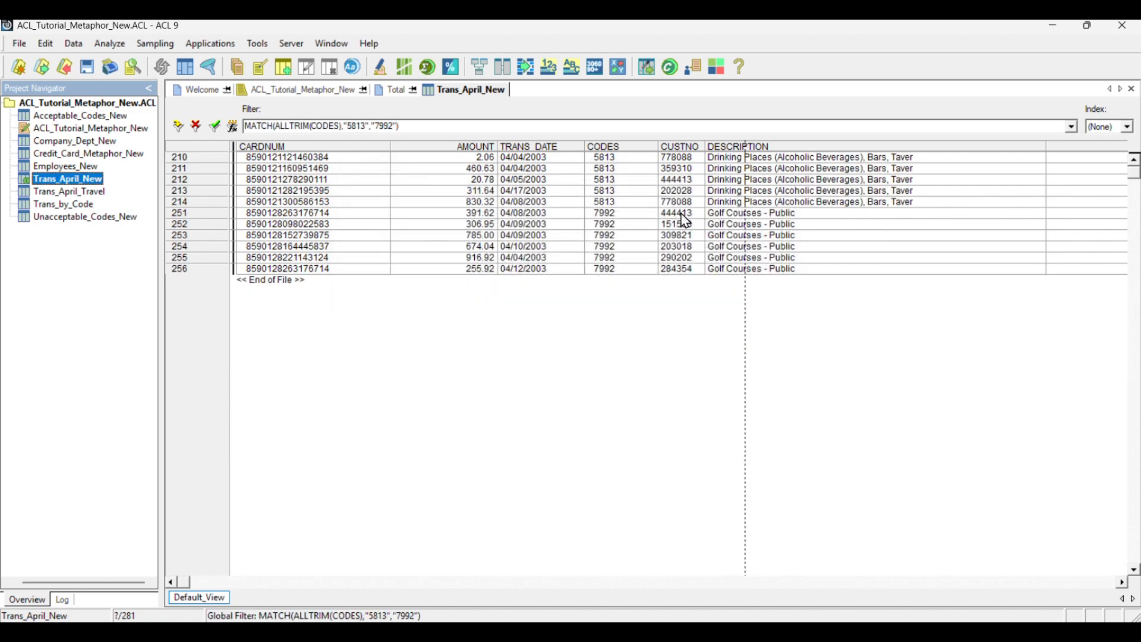
Count the Trans_April_New records that match the code filter
click(110, 44)
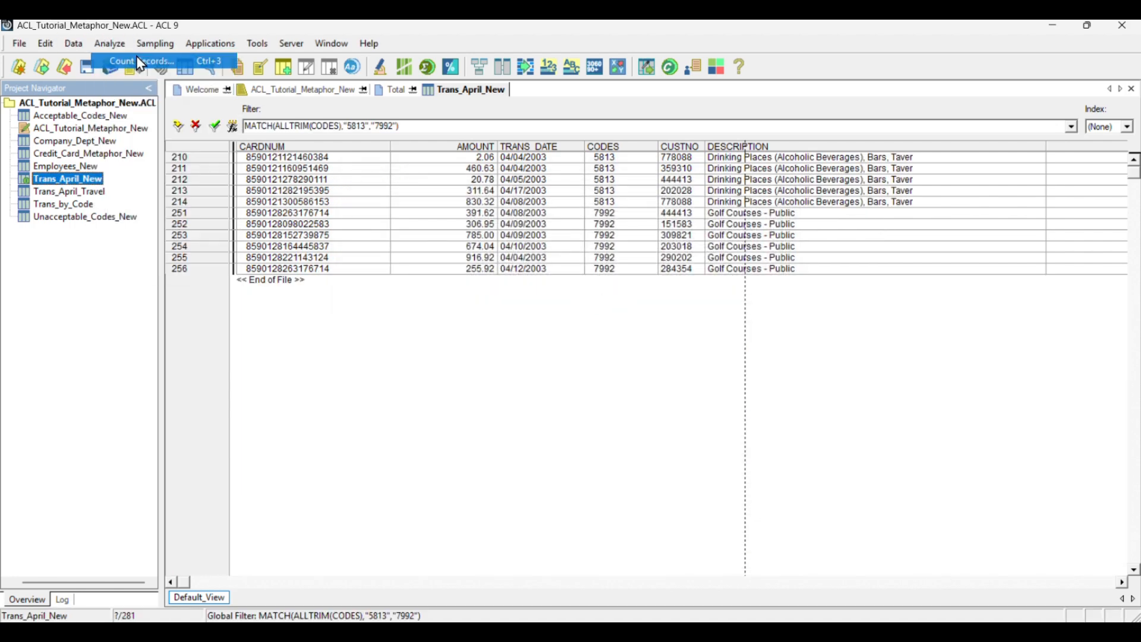
click(138, 61)
click(548, 428)
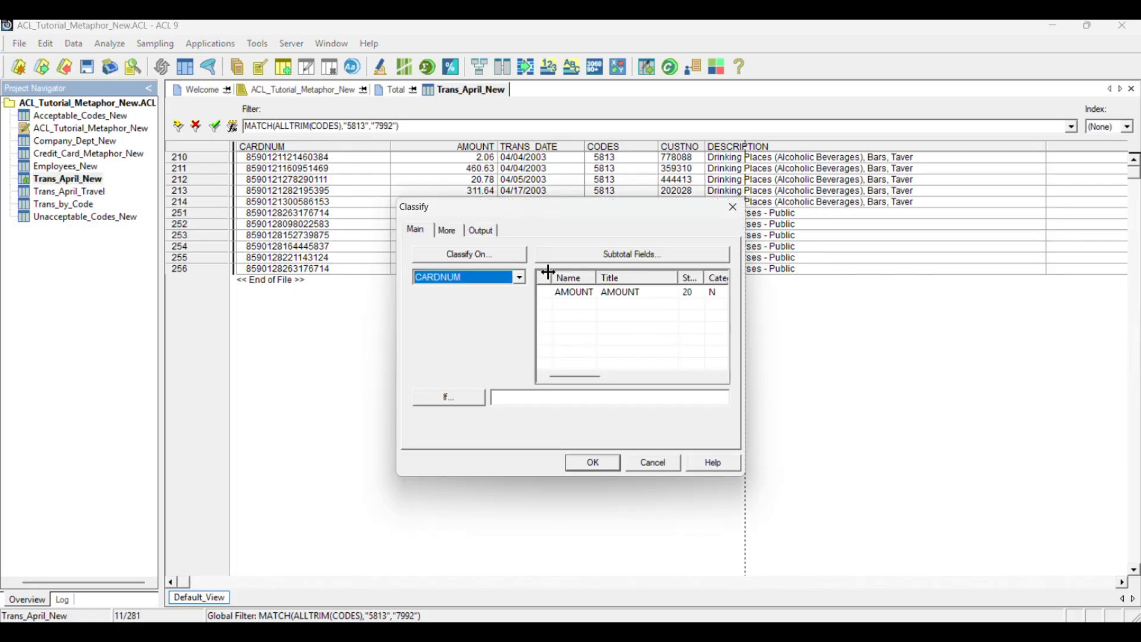
Classify the filtered transactions on CARDNUM with AMOUNT subtotalled, outputting to a new ACL table file named Trans_April_by_CCN
click(598, 293)
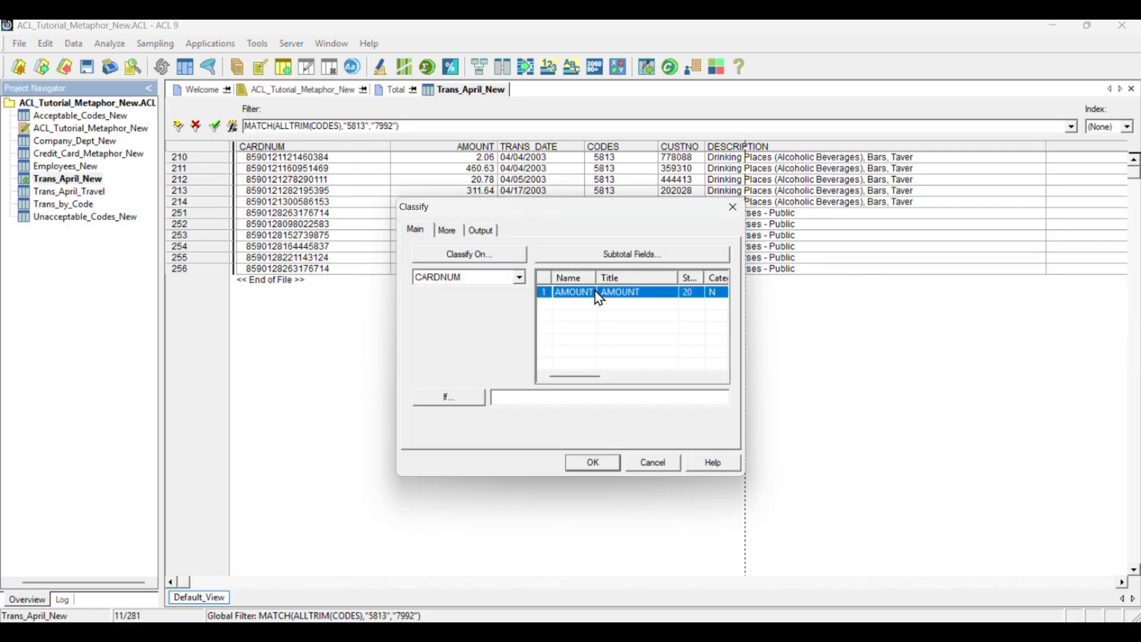
click(482, 230)
click(539, 283)
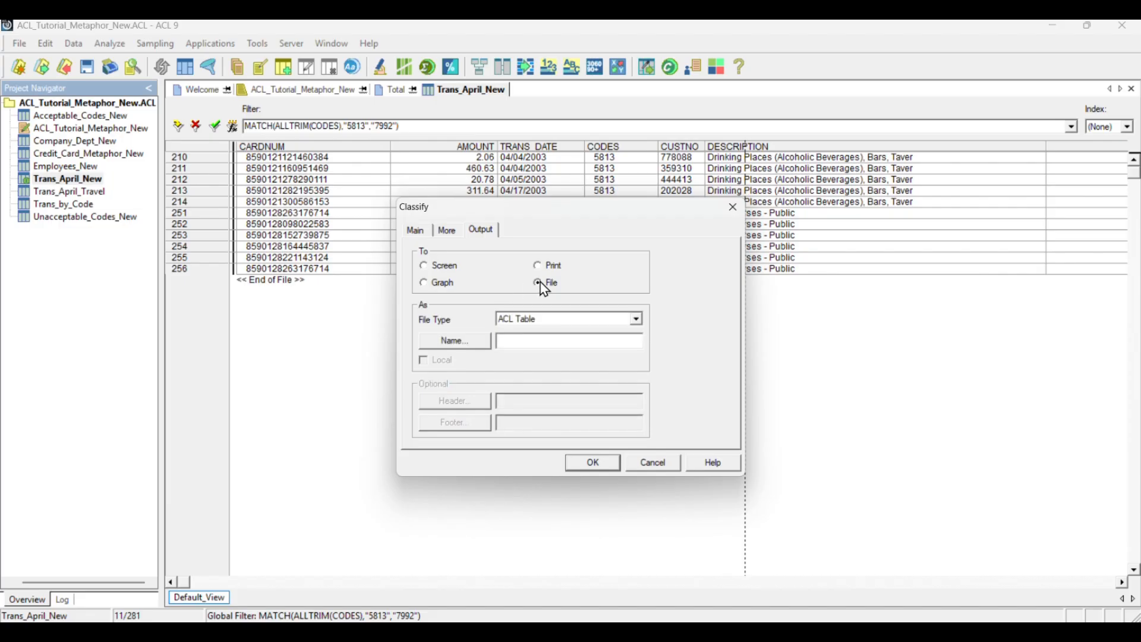
click(517, 340)
text(Trans_April_by_Ccn)
key(BackSpace)
key(BackSpace)
text(CN)
click(587, 462)
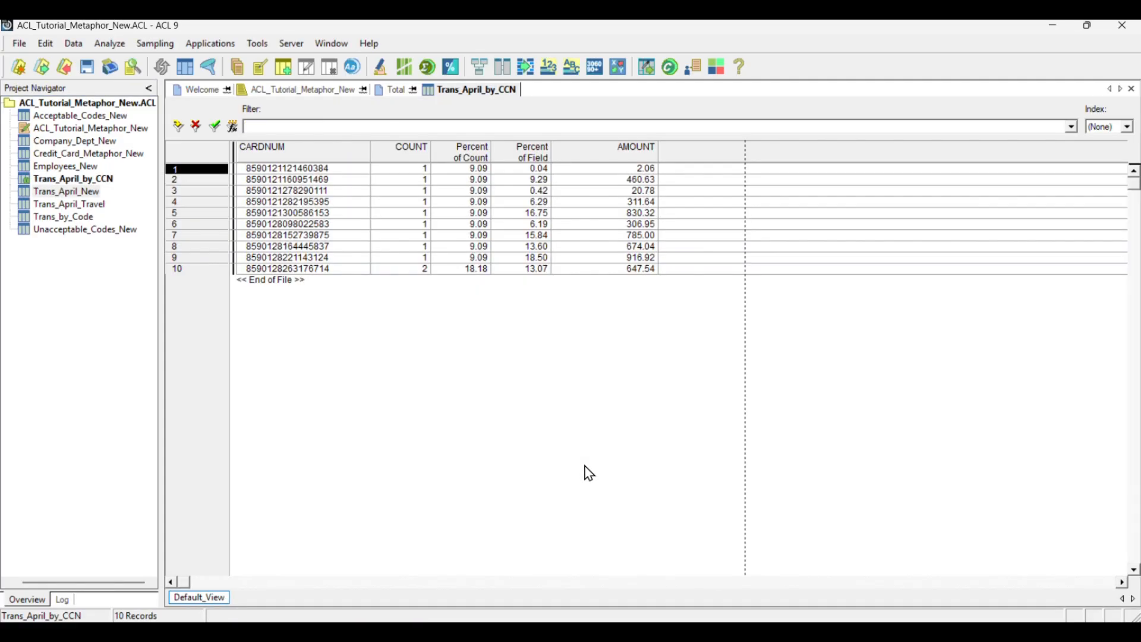